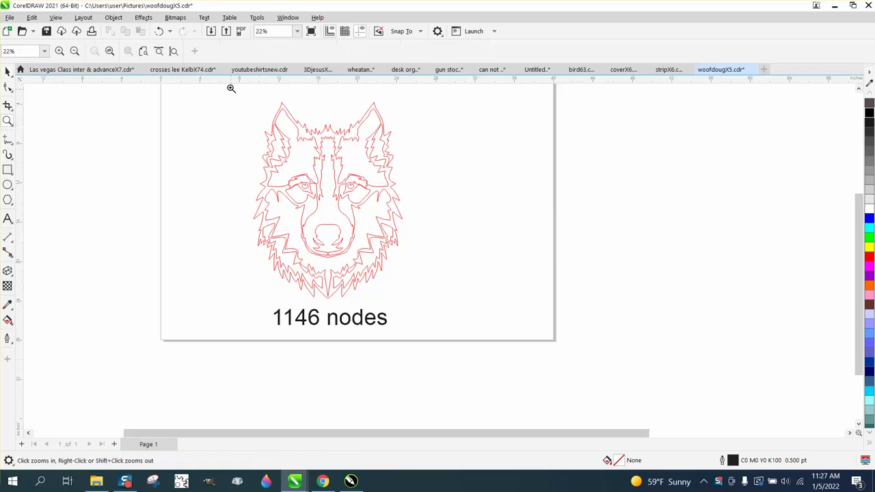
- Zoom in on the red wolf outline and display its 1146 nodes
left_click_drag(234, 122, 529, 372)
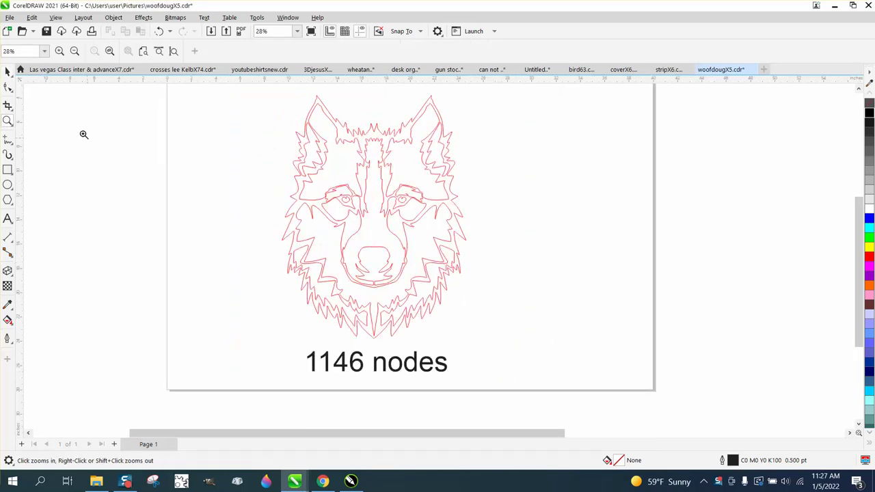
left_click(8, 71)
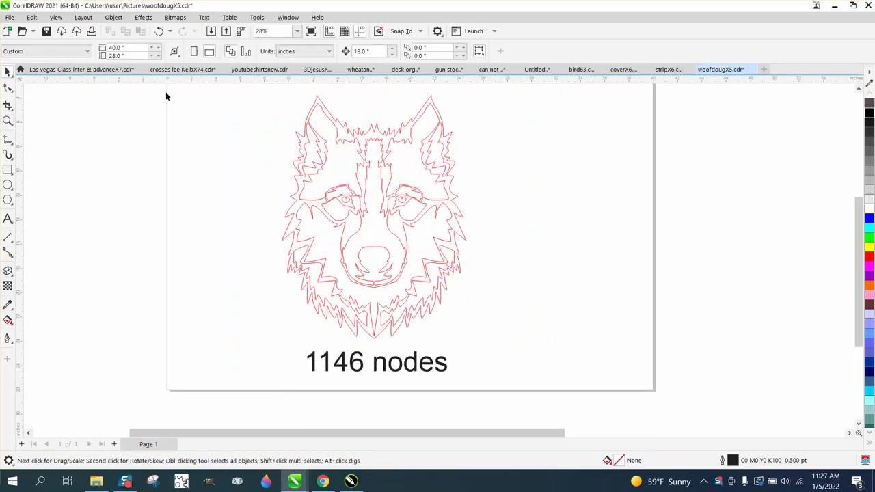
left_click(361, 135)
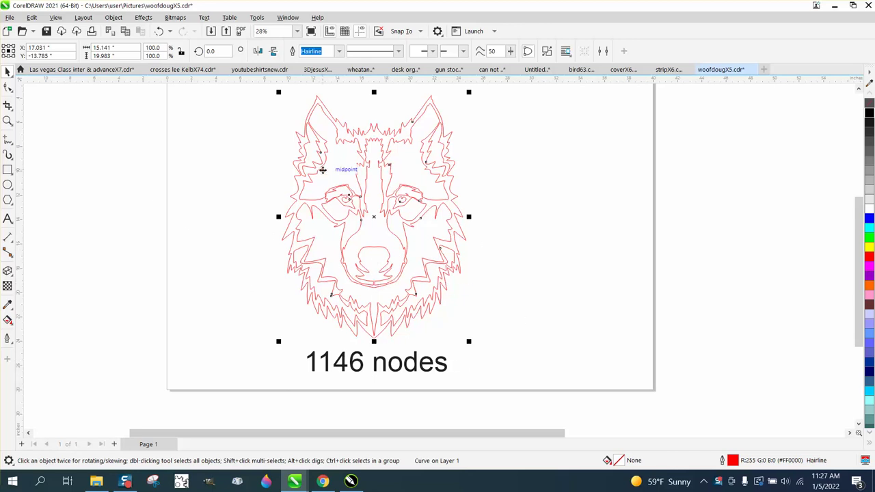
left_click(8, 87)
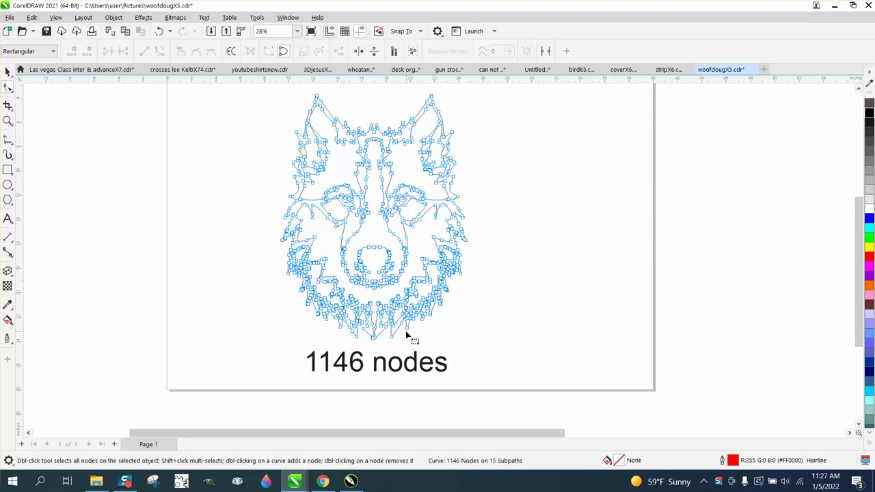
- Duplicate the wolf to the right with no fill and a black outline, ready for node editing
left_click(8, 71)
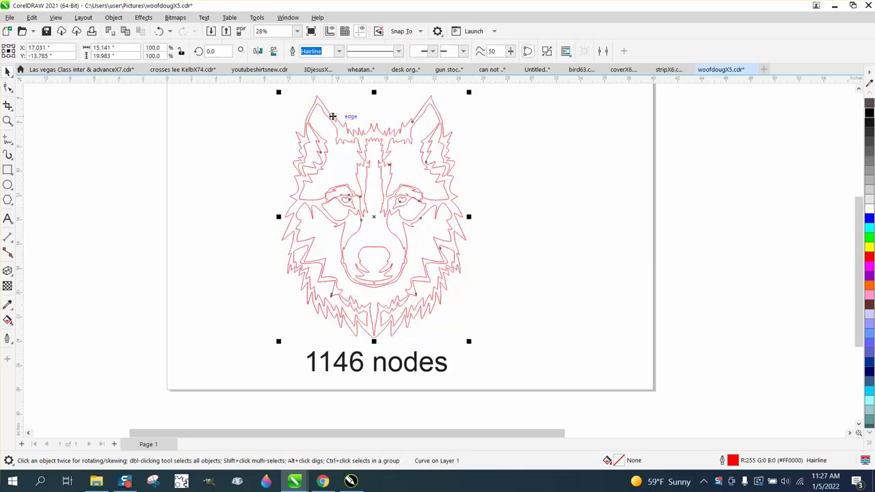
key("ctrl+d")
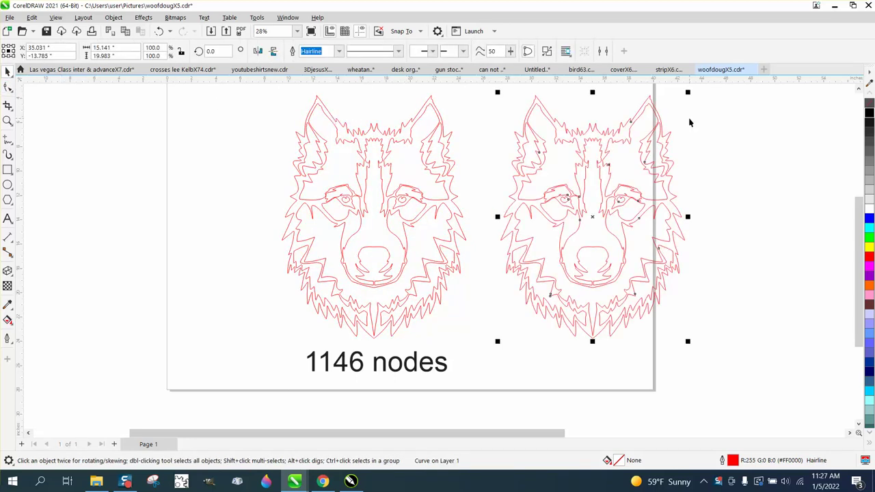
left_click(870, 115)
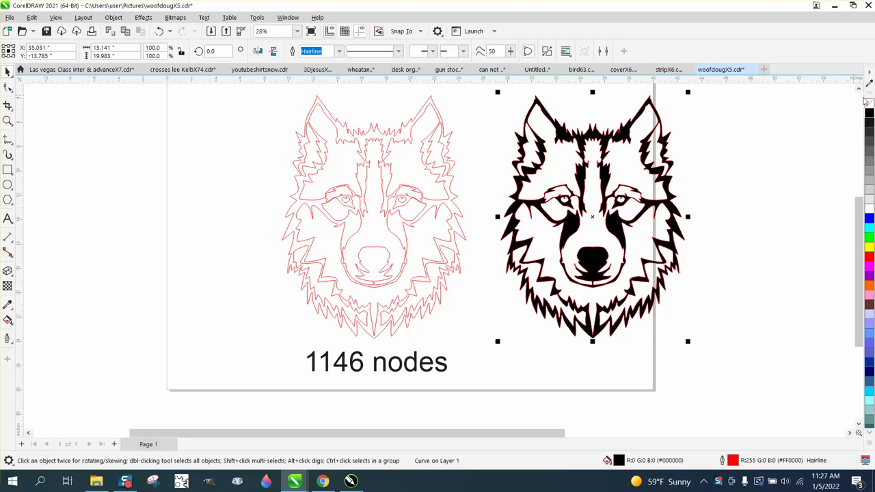
left_click(868, 102)
right_click(869, 114)
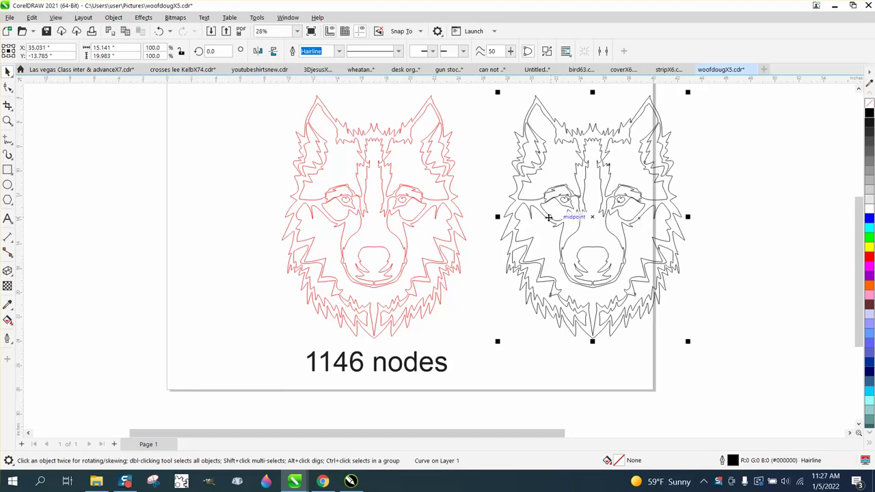
left_click(13, 91)
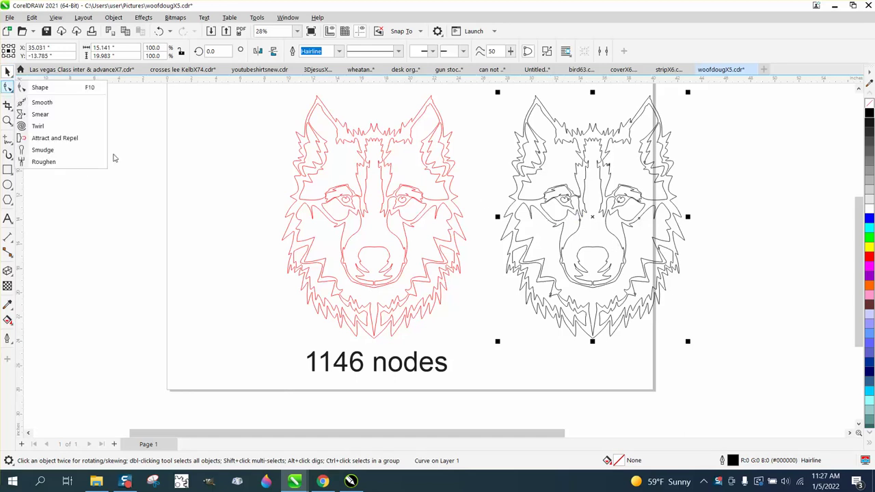
left_click(40, 86)
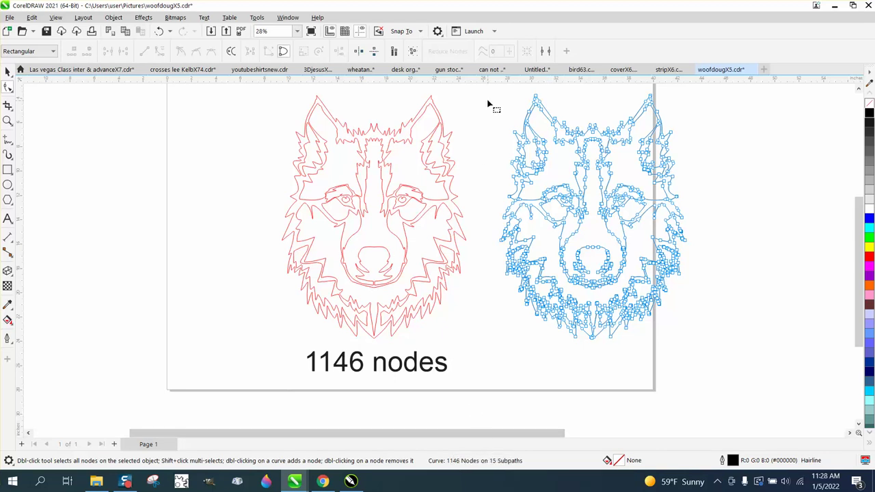
- Select all nodes of the black copy and reduce them from 1146 to 559
left_click_drag(503, 158, 729, 361)
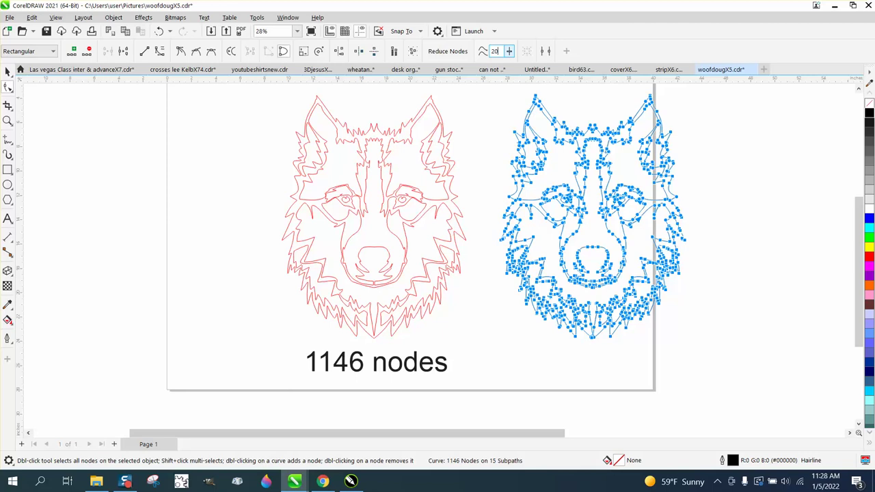
key("Return")
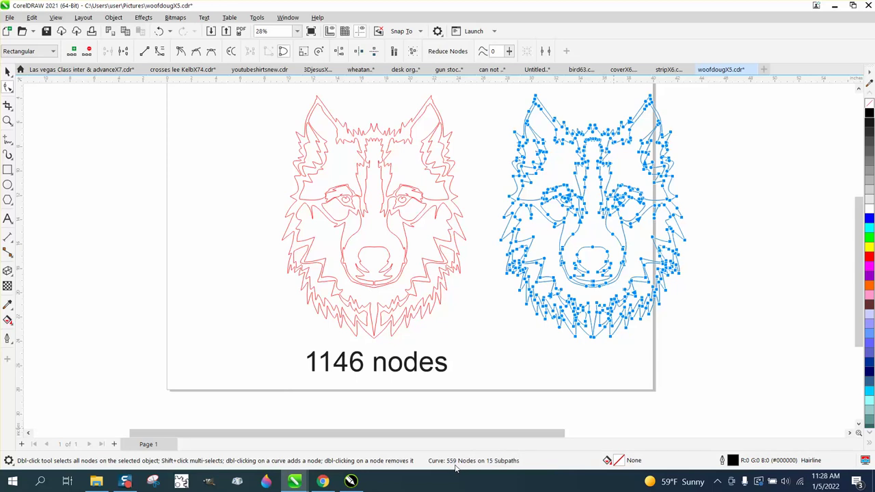
left_click(8, 71)
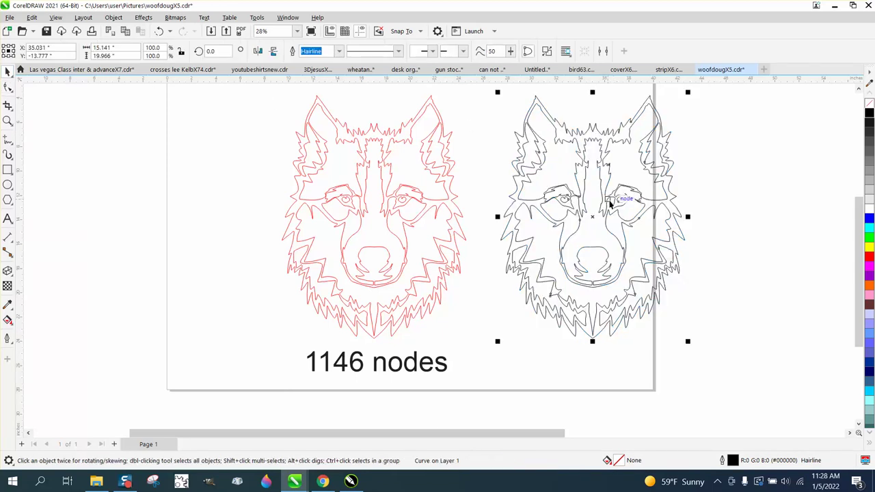
- Lay the 559-node black wolf over the red original and zoom in on the left eye to compare curves
key("ctrl+z")
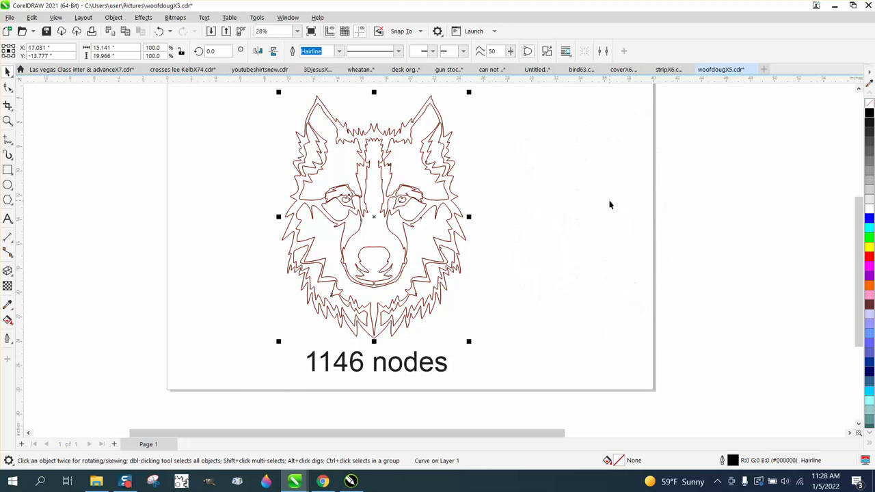
key("z")
left_click_drag(286, 155, 445, 253)
scroll(242, 192, "down", 4)
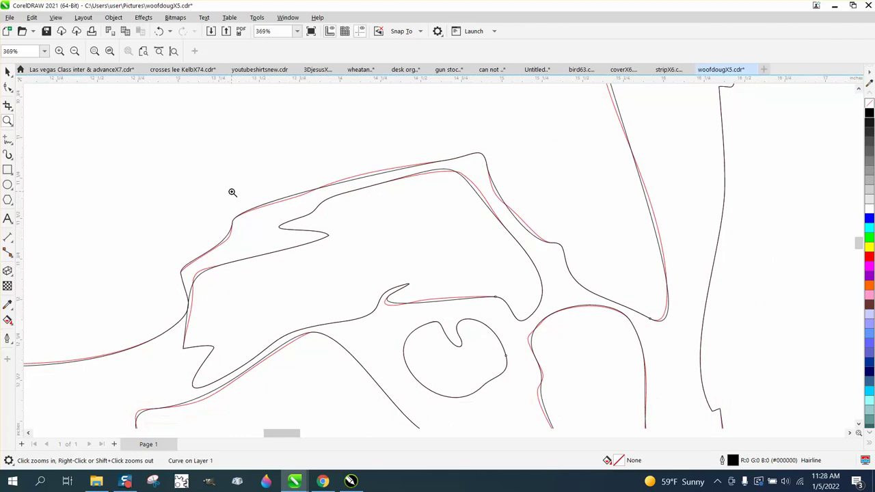
scroll(232, 192, "down", 1)
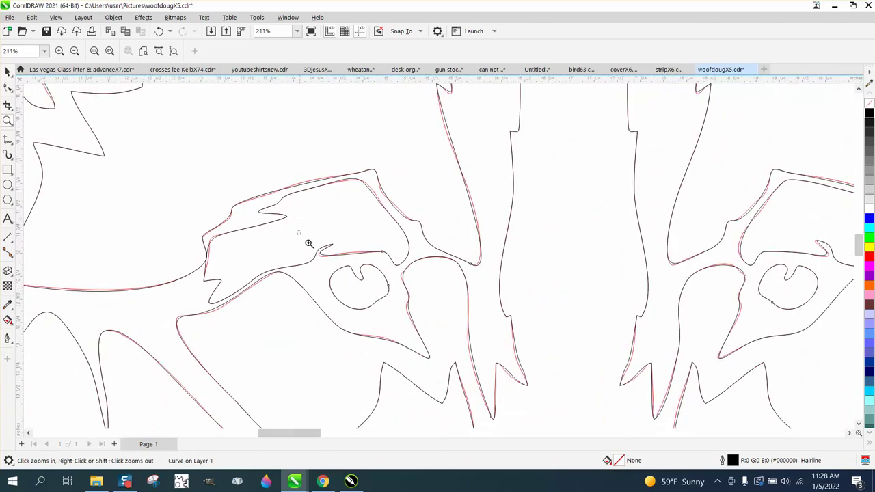
left_click_drag(372, 274, 380, 277)
scroll(336, 258, "down", 10)
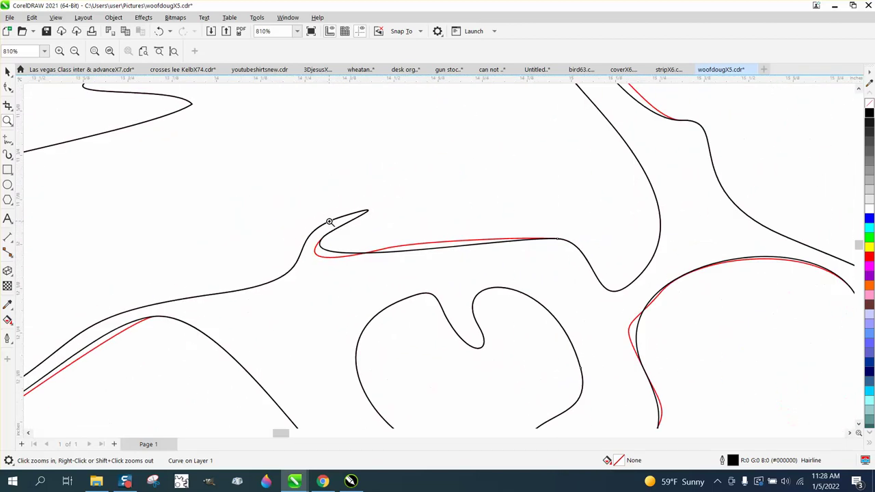
scroll(363, 220, "down", 4)
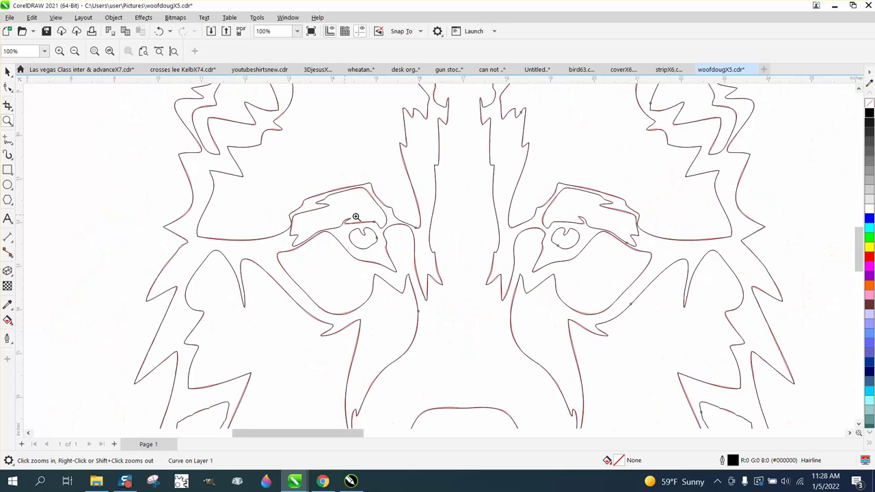
left_click_drag(536, 305, 536, 305)
scroll(273, 205, "down", 6)
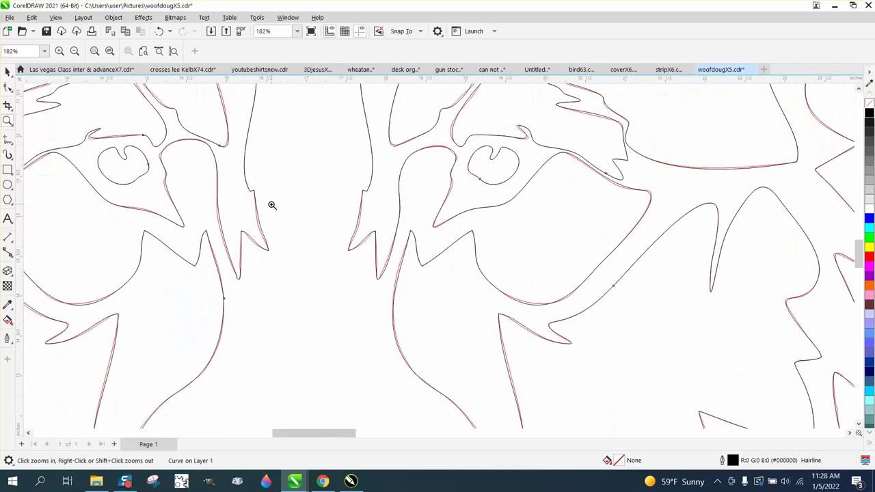
scroll(303, 203, "down", 3)
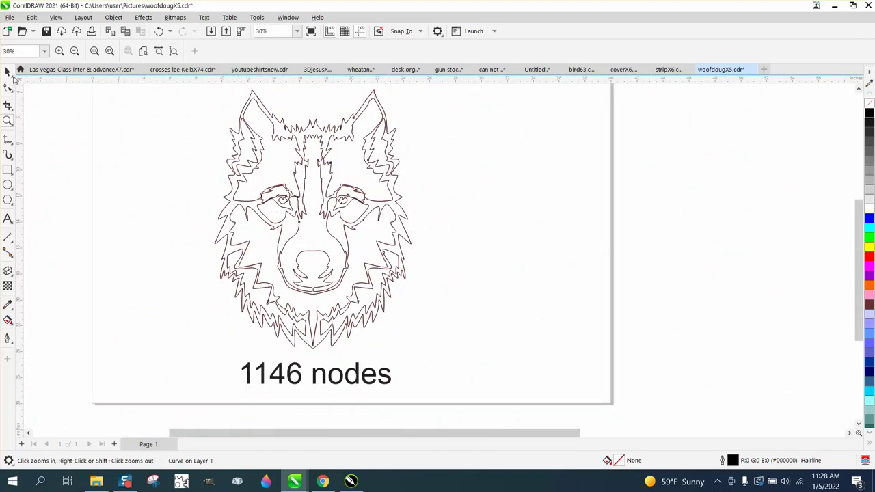
- Move the black wolf back beside the red one and zoom in on each wolf's left eye
left_click(8, 71)
key("ctrl+d")
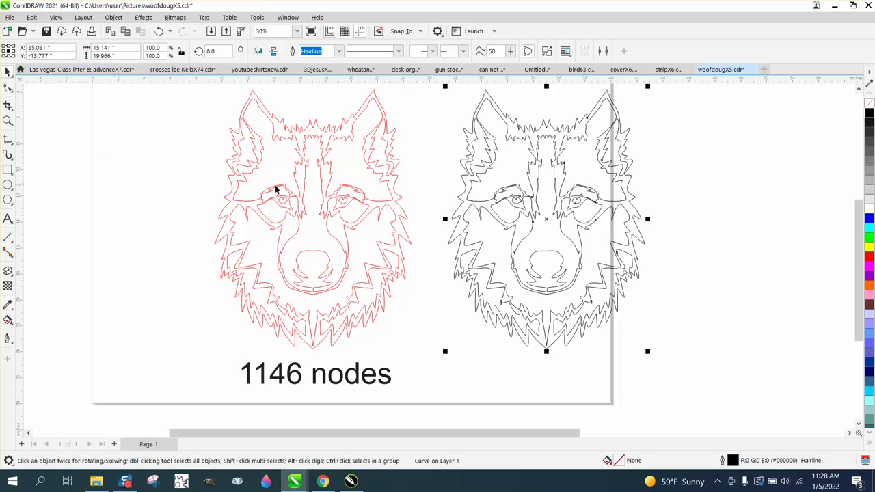
left_click(7, 121)
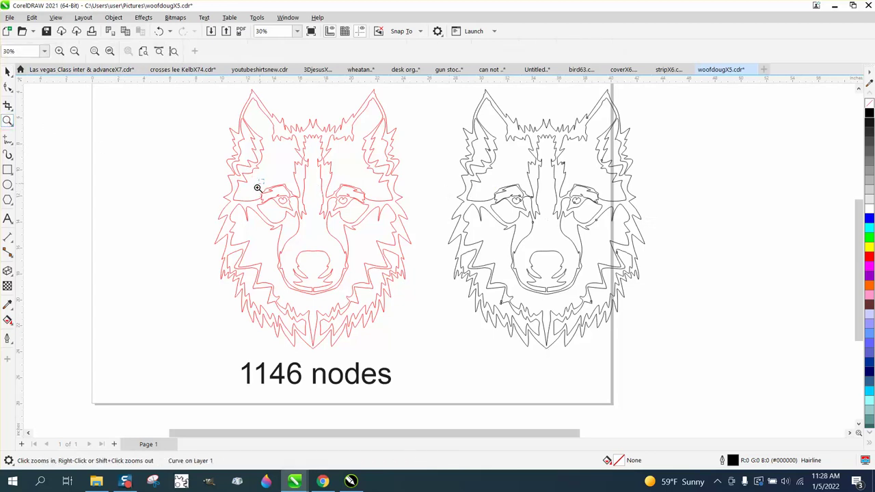
left_click_drag(315, 214, 318, 223)
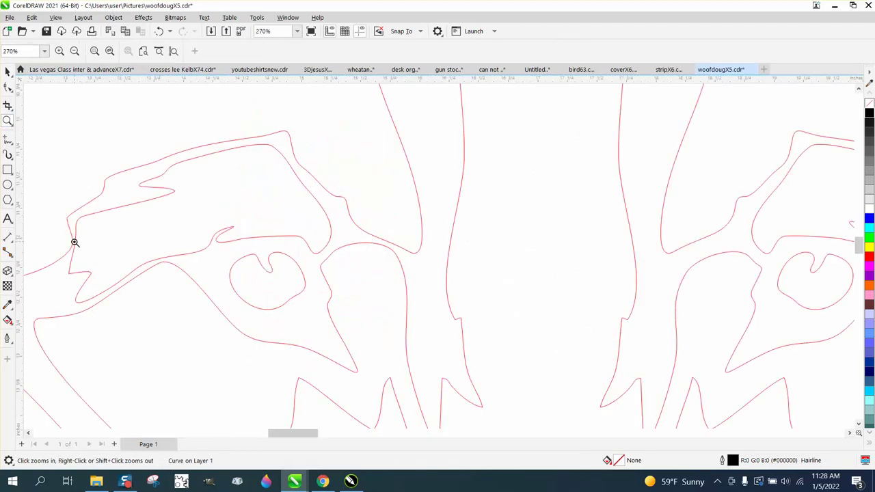
scroll(74, 241, "down", 5)
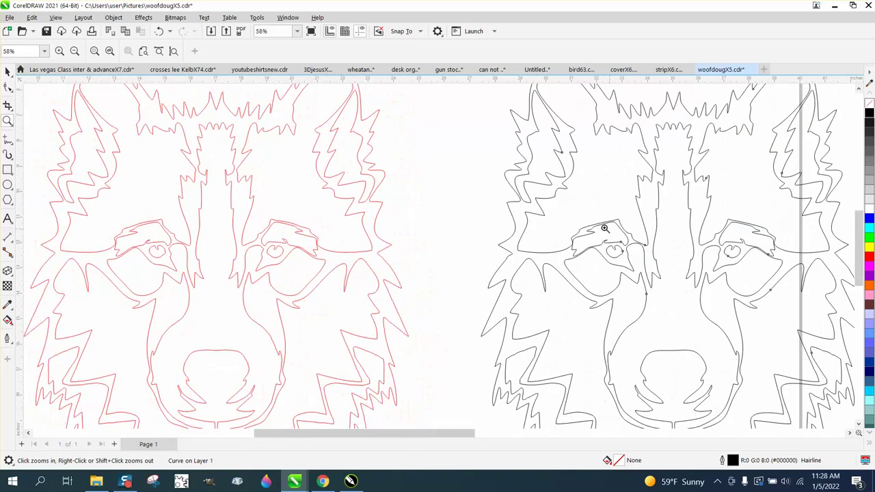
left_click_drag(575, 223, 620, 280)
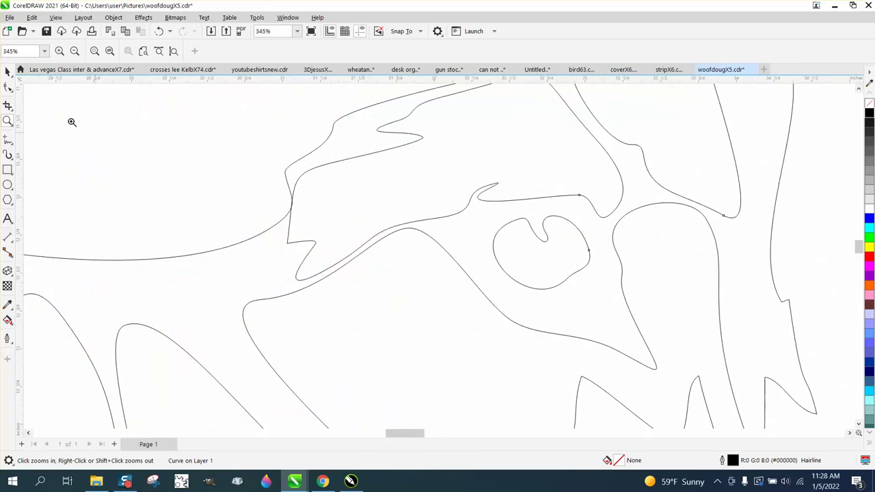
- Nudge a node on the black wolf's eye curve to reshape it slightly
left_click(8, 87)
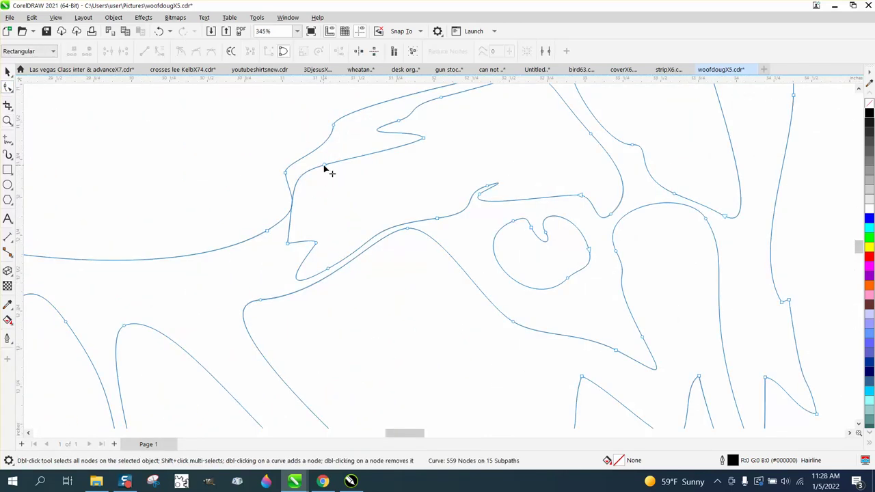
left_click(325, 166)
left_click_drag(288, 244, 293, 241)
scroll(263, 245, "down", 2)
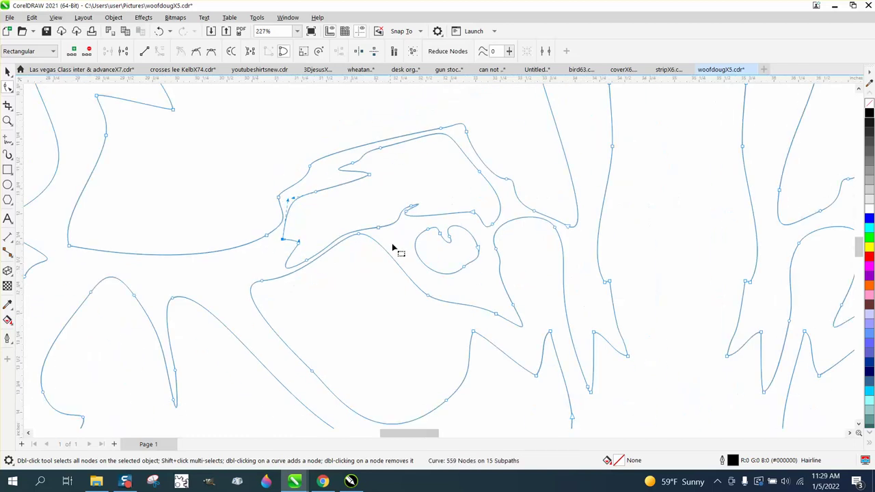
scroll(349, 230, "down", 4)
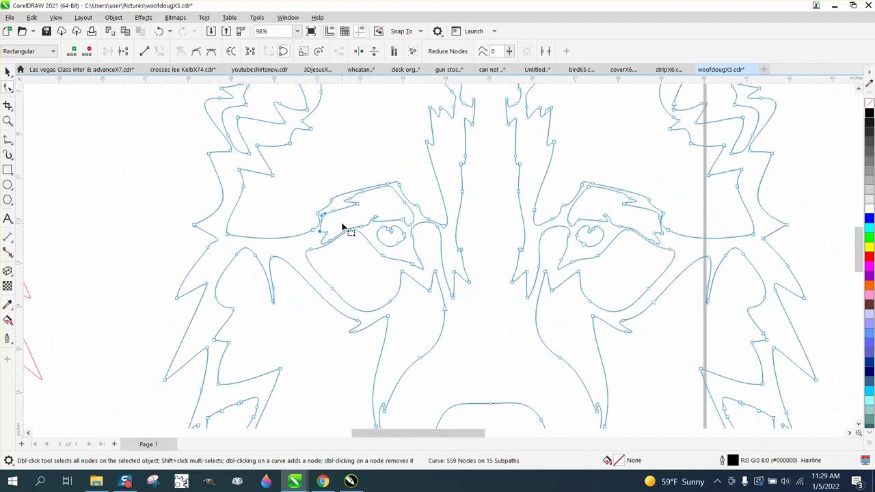
- Zoom in on the black wolf's right eye and move a curve node up-left
left_click(7, 121)
left_click_drag(662, 227, 715, 263)
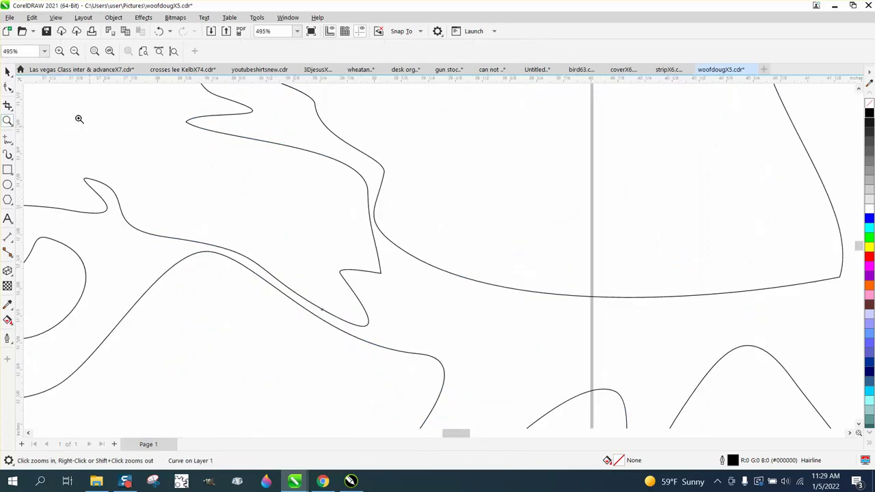
left_click(7, 87)
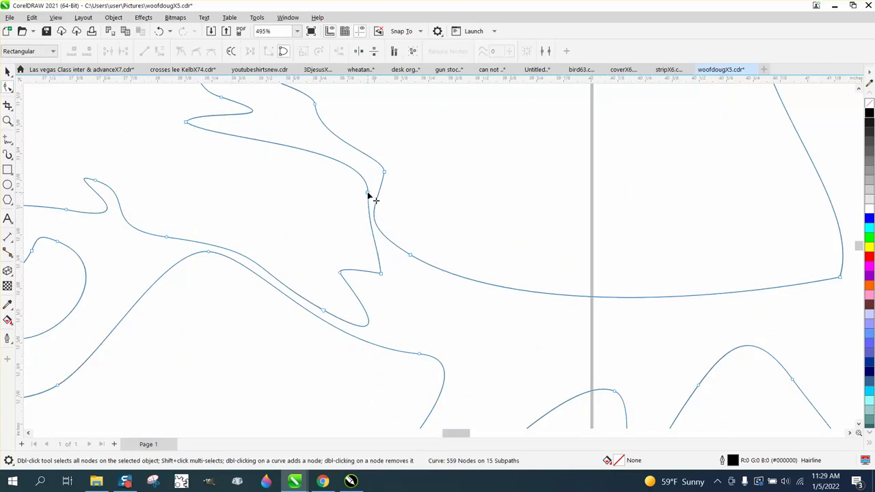
left_click_drag(368, 194, 355, 183)
scroll(368, 234, "down", 1)
scroll(366, 235, "down", 2)
scroll(441, 242, "down", 6)
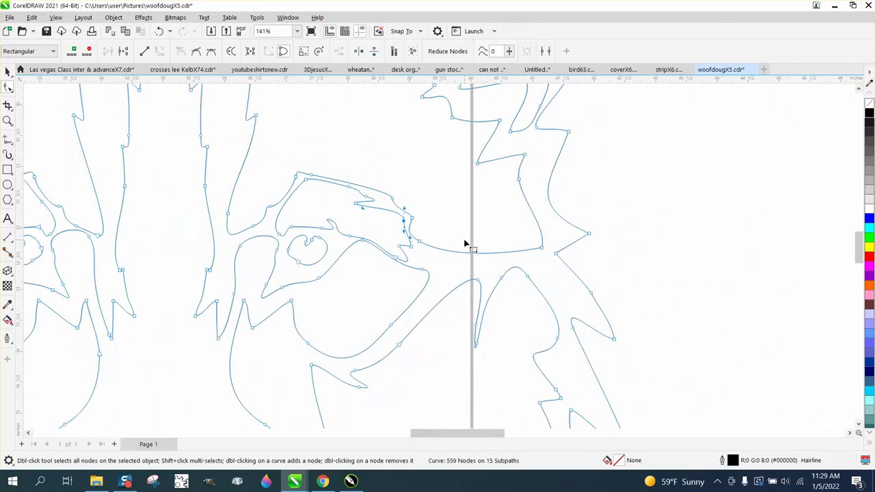
scroll(465, 244, "down", 3)
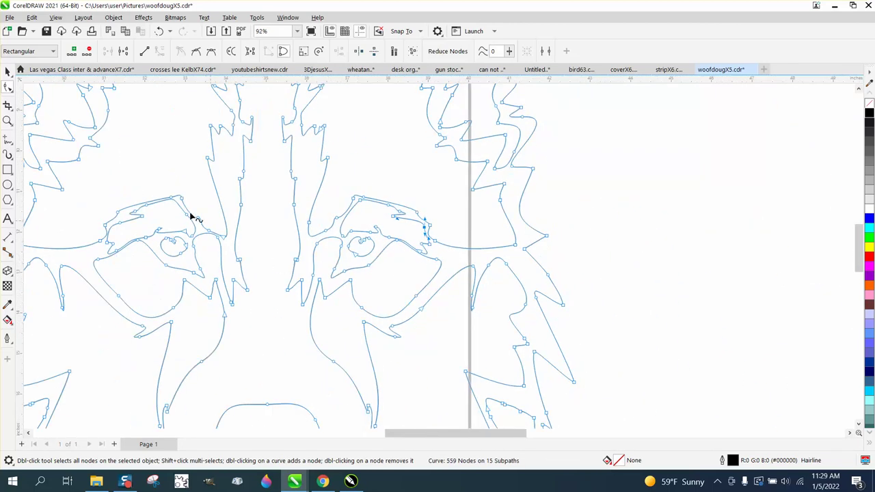
scroll(279, 215, "down", 1)
scroll(308, 216, "down", 2)
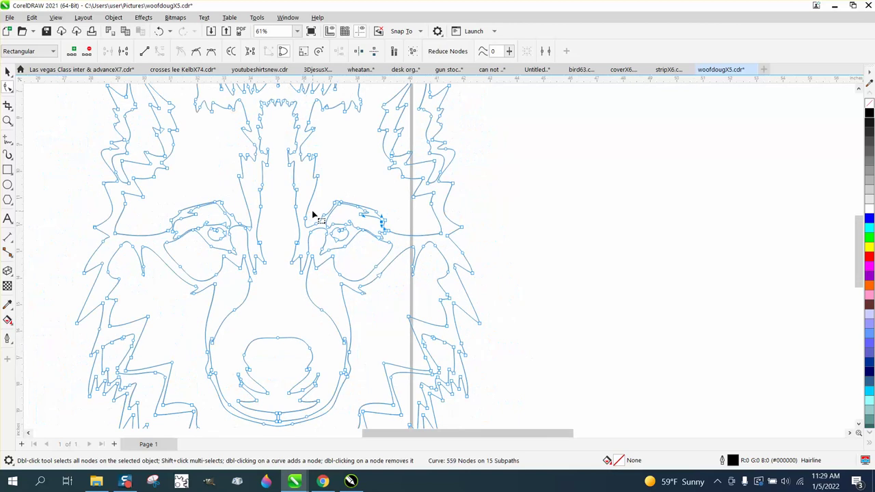
- Zoom back out, reselect the black wolf copy and show all its 559 nodes
left_click(8, 121)
scroll(356, 239, "down", 6)
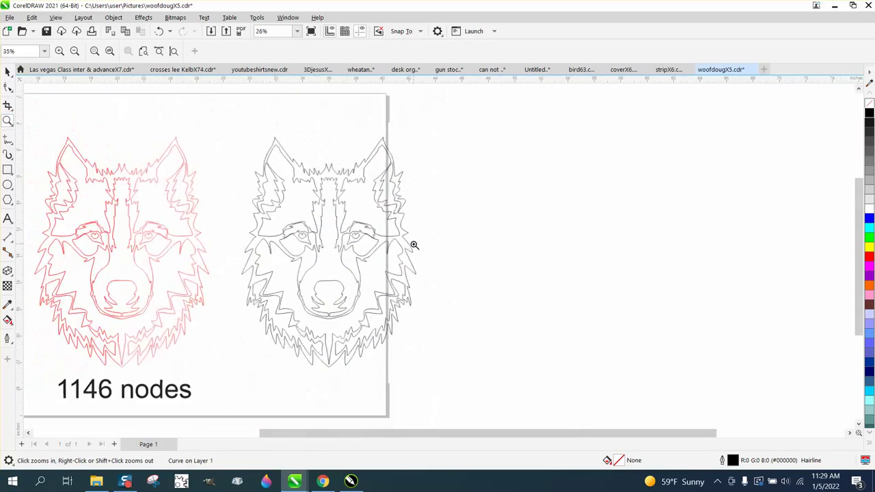
left_click(7, 71)
left_click(329, 287)
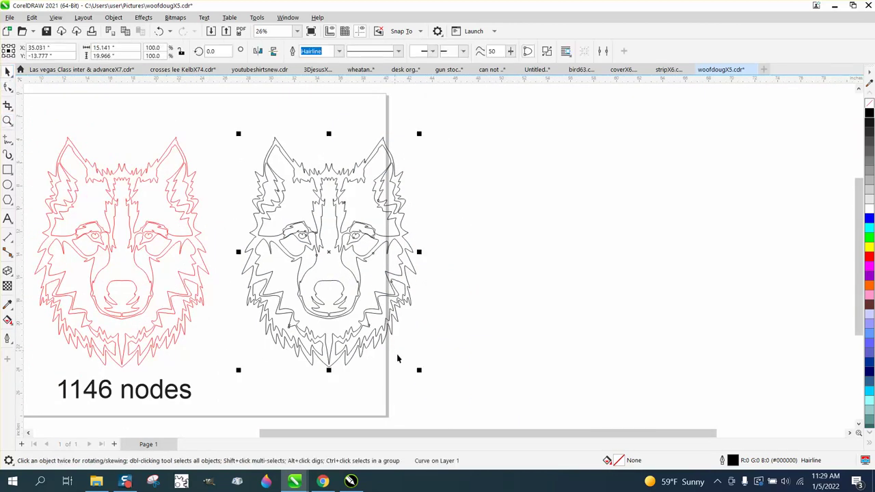
left_click(7, 87)
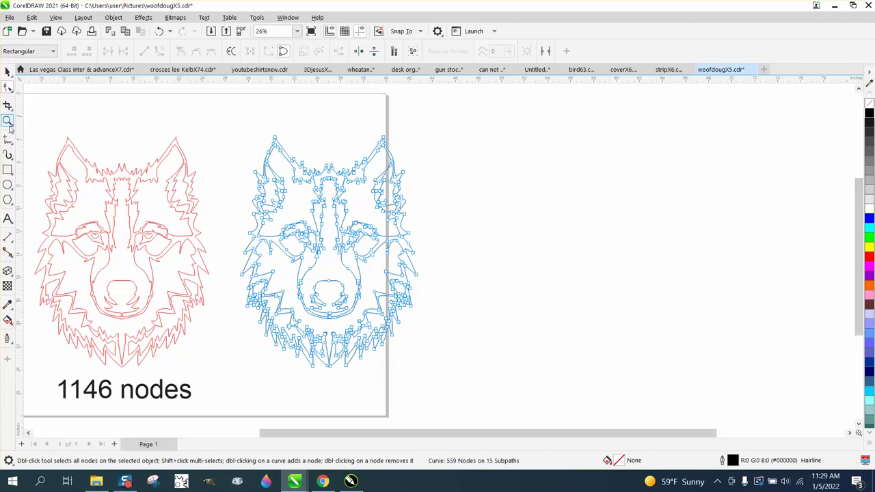
left_click(11, 123)
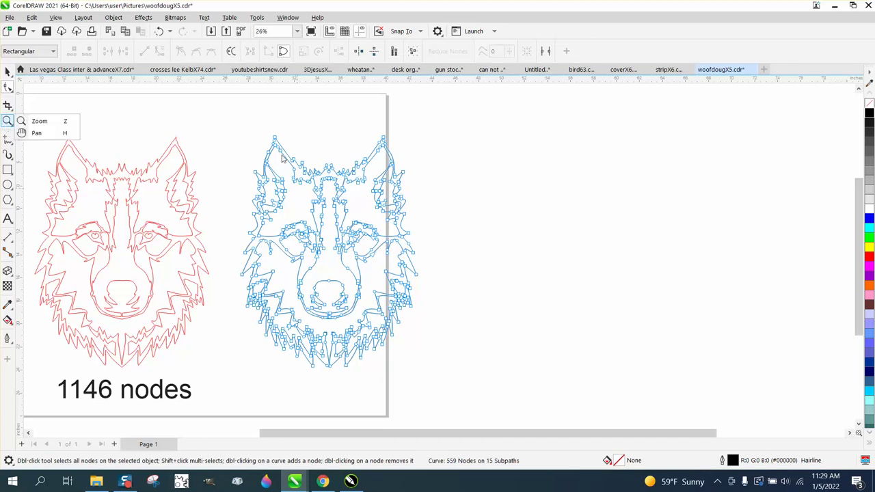
left_click(38, 121)
- Delete an extra left-ear node, then bend and smooth the ear's outer curve
left_click_drag(427, 219, 427, 219)
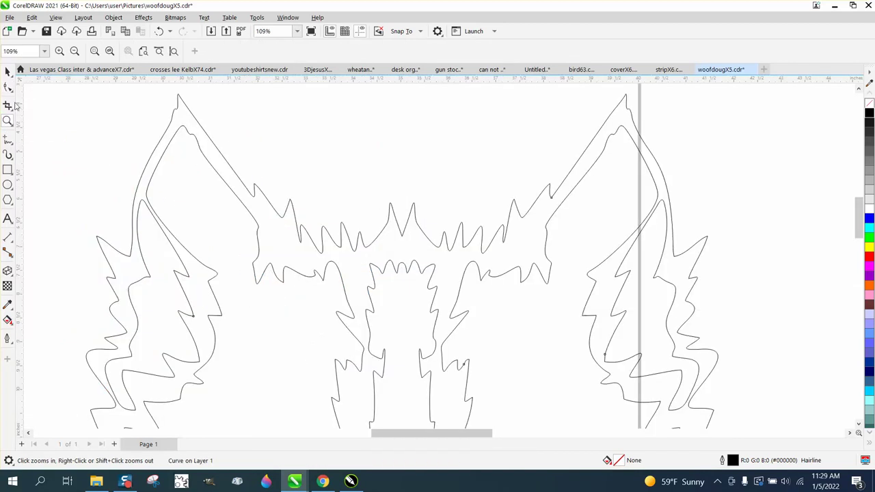
left_click(11, 90)
left_click(39, 87)
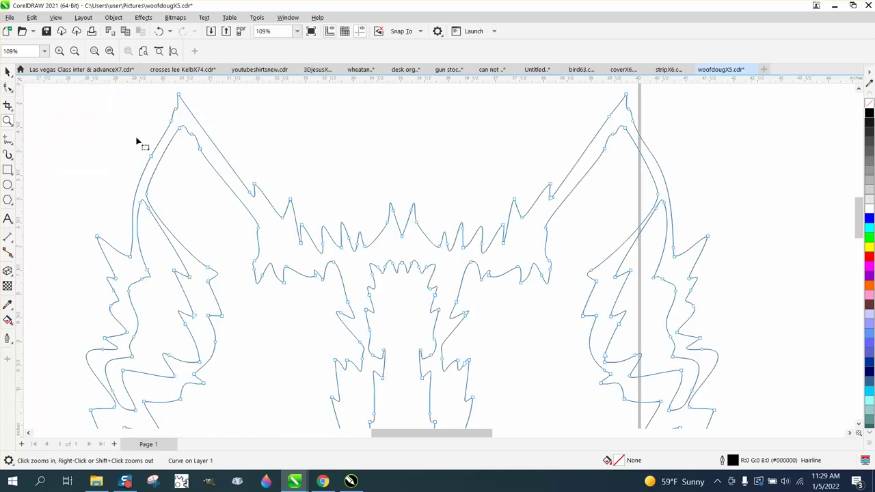
left_click_drag(161, 164, 163, 168)
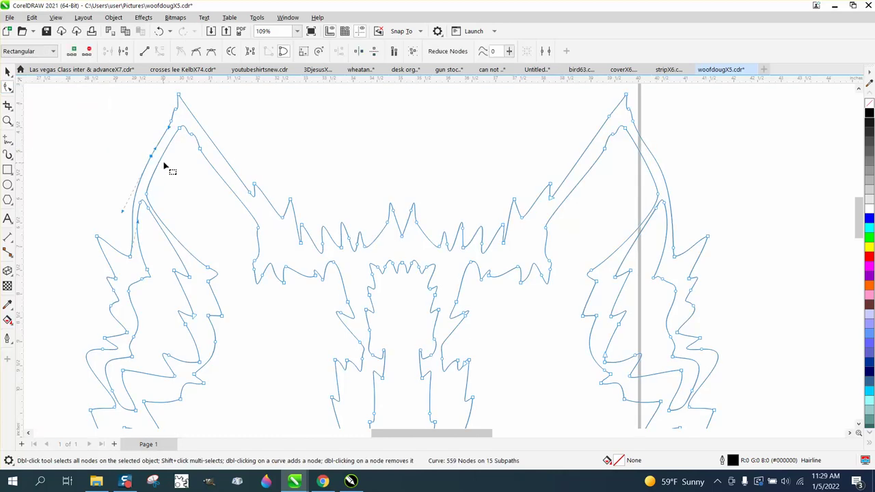
key("Delete")
left_click(130, 258)
left_click_drag(148, 183, 193, 128)
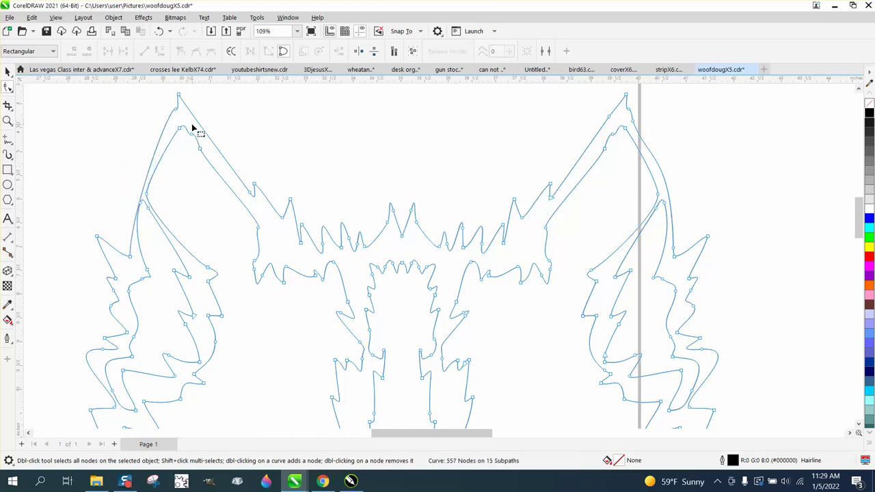
left_click(132, 257)
left_click_drag(130, 220, 121, 181)
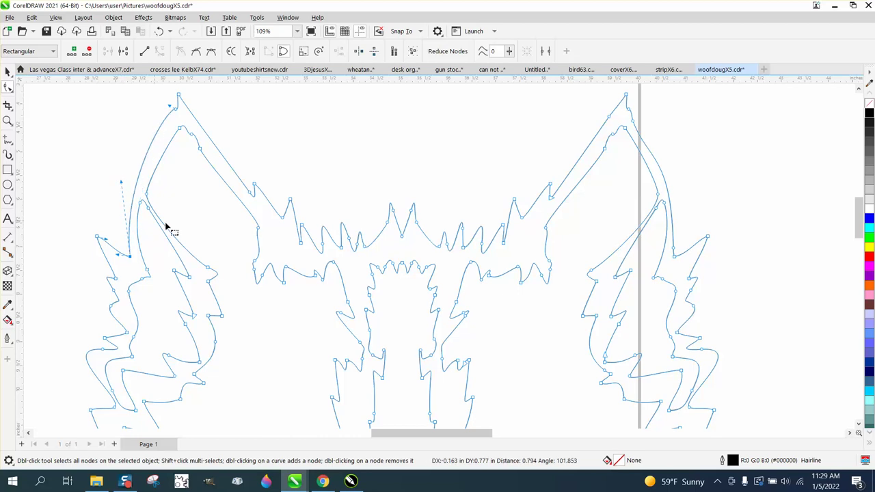
- Remove more nodes from the left ear's inner and outer curves, leaving 554 nodes
left_click(192, 134)
key("Delete")
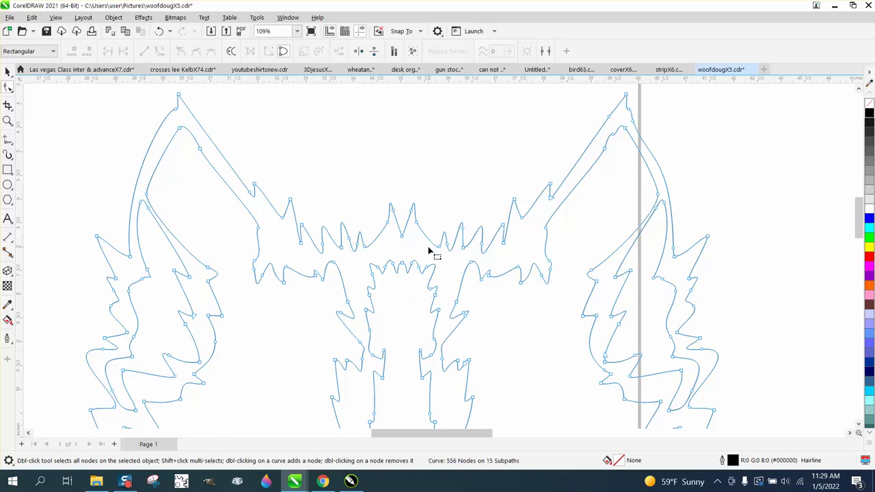
scroll(378, 234, "down", 1)
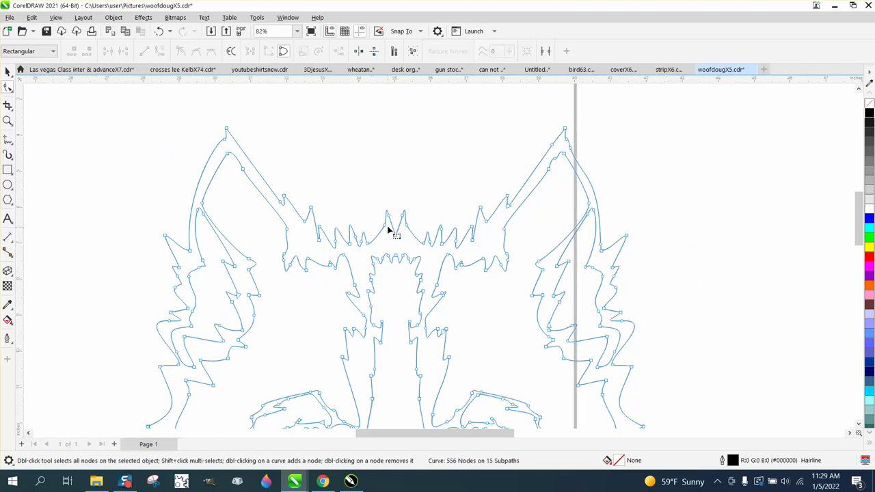
double_click(240, 171)
left_click(203, 200)
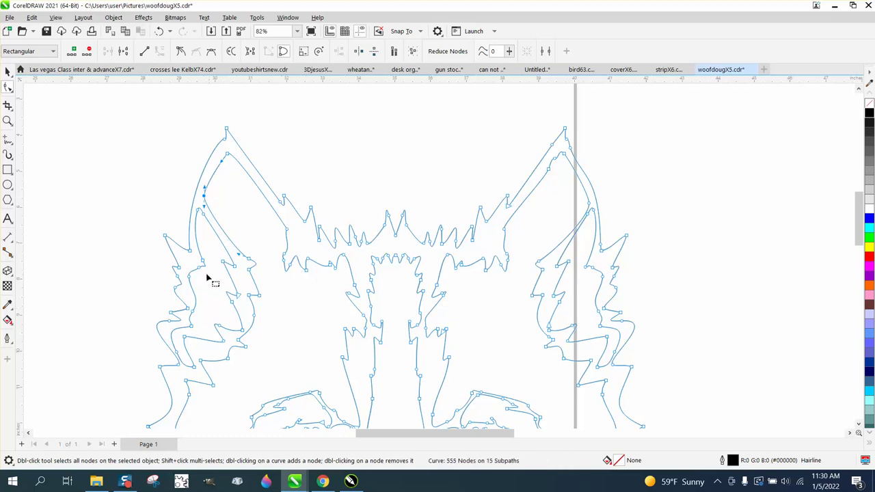
key("Delete")
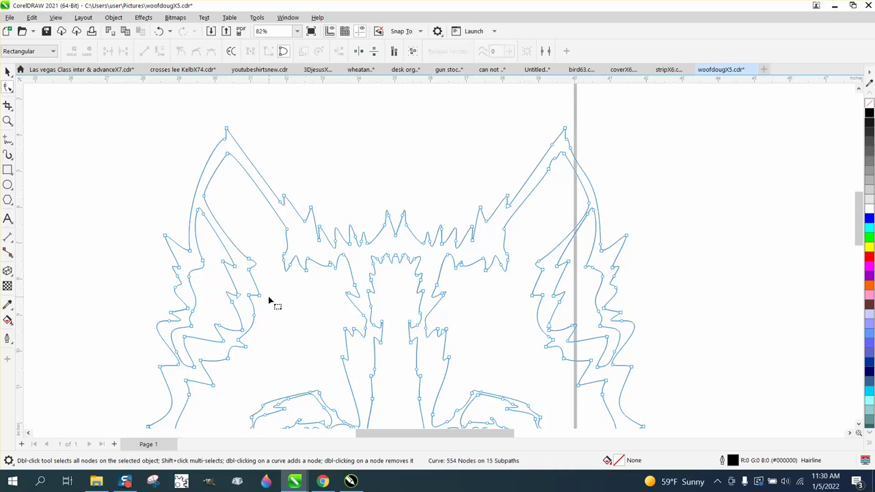
scroll(271, 301, "down", 3)
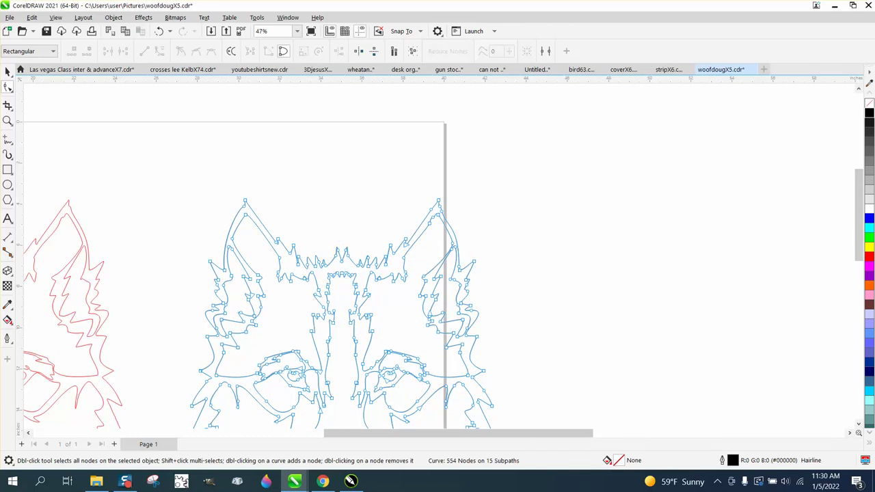
- Zoom in on the eyes and pull the inner curve's top node upward
left_click(8, 121)
left_click_drag(379, 373, 380, 373)
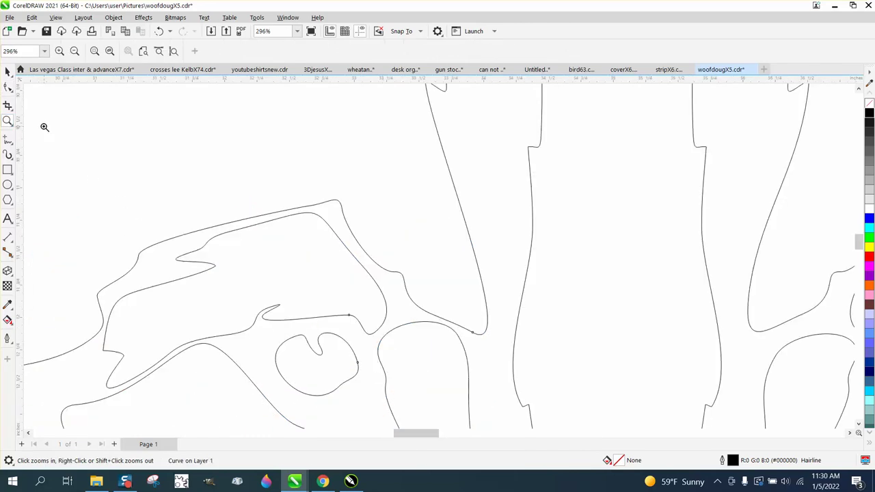
left_click(7, 87)
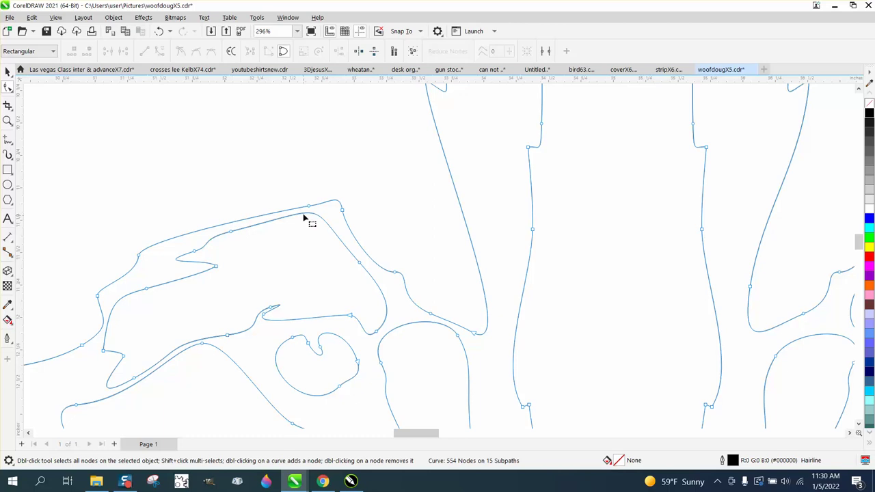
left_click_drag(308, 208, 308, 197)
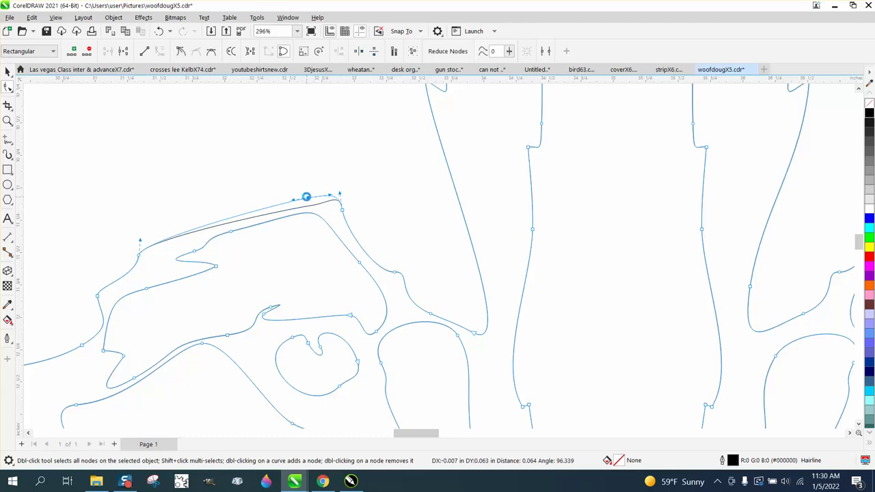
- Delete a node on the curve beside the eye, then undo it to keep 554 nodes
left_click(433, 315)
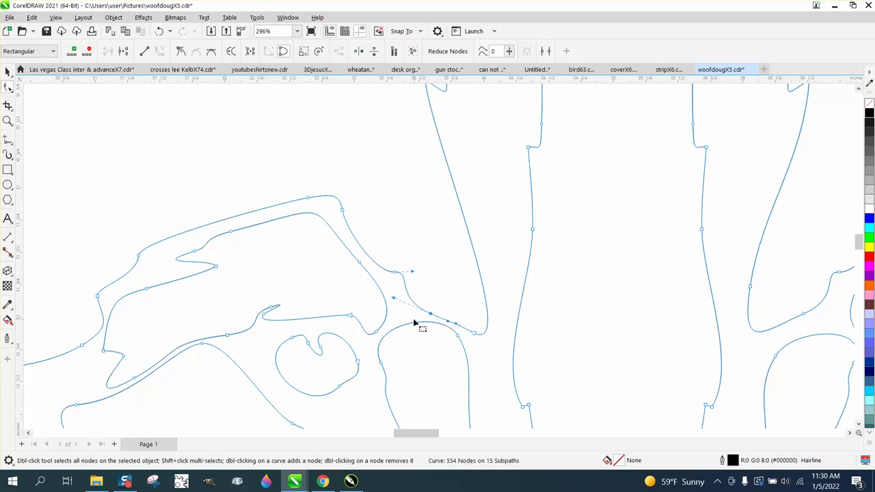
key("XF86Calculator")
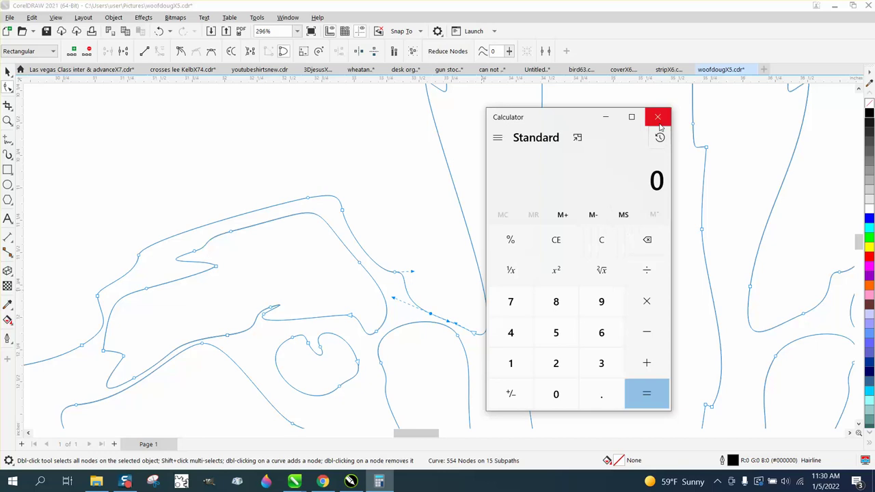
left_click(658, 117)
key("Delete")
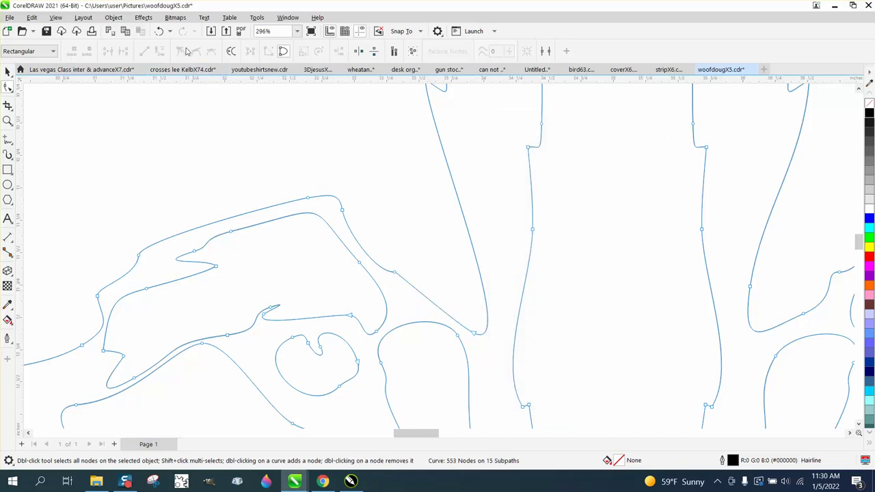
left_click(158, 31)
scroll(319, 197, "down", 8)
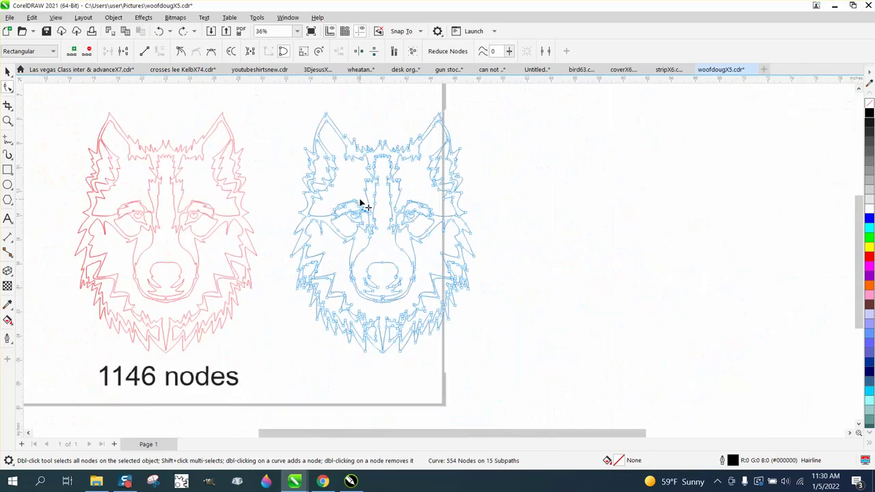
left_click(8, 71)
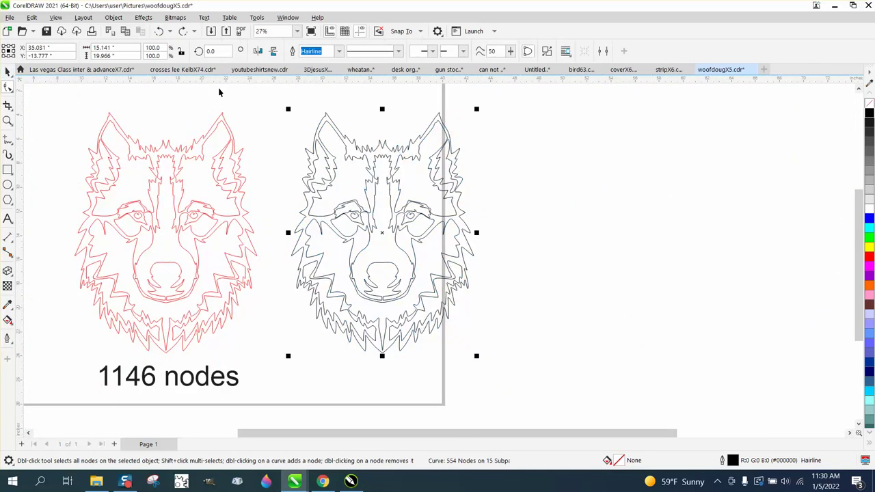
left_click_drag(248, 91, 300, 165)
key("F10")
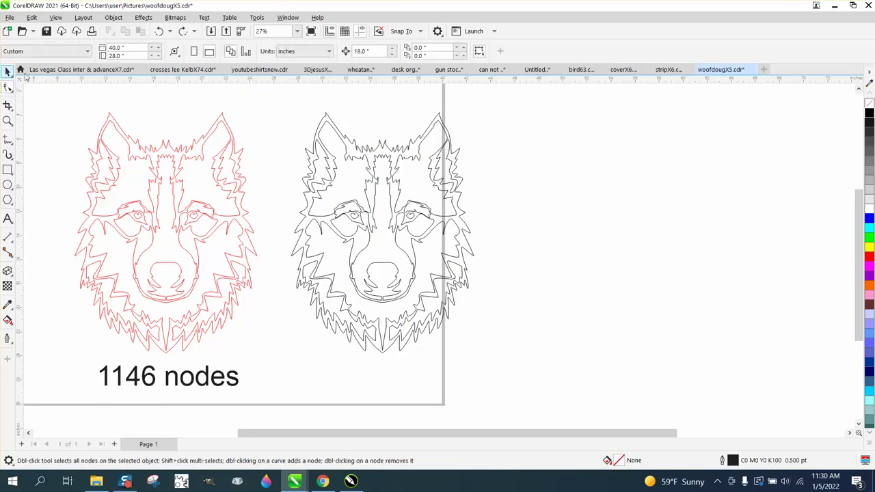
left_click(9, 71)
left_click(330, 122)
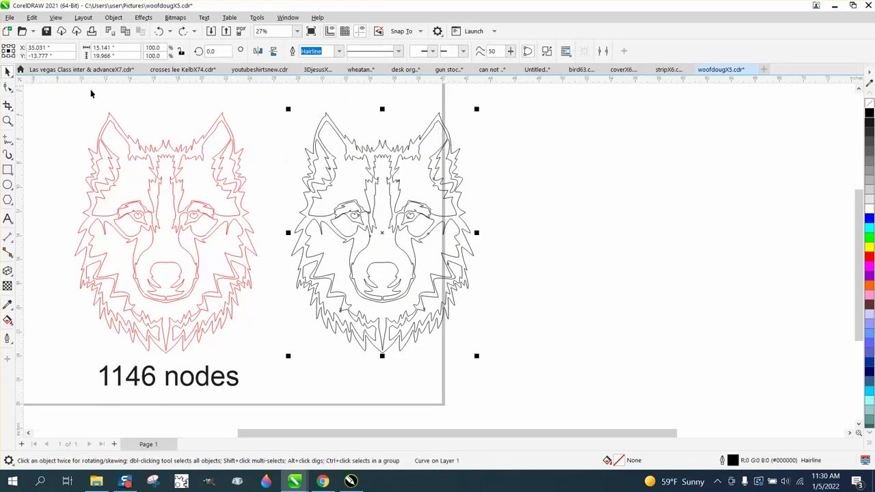
left_click(7, 87)
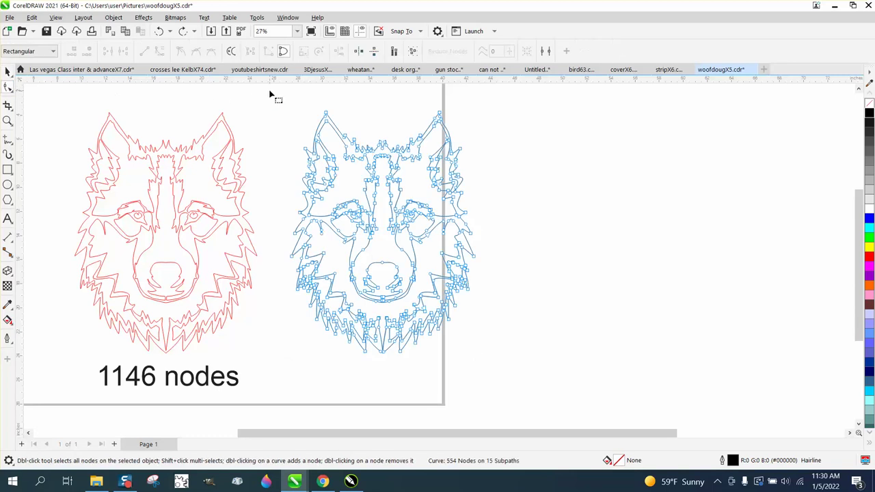
left_click_drag(278, 107, 543, 400)
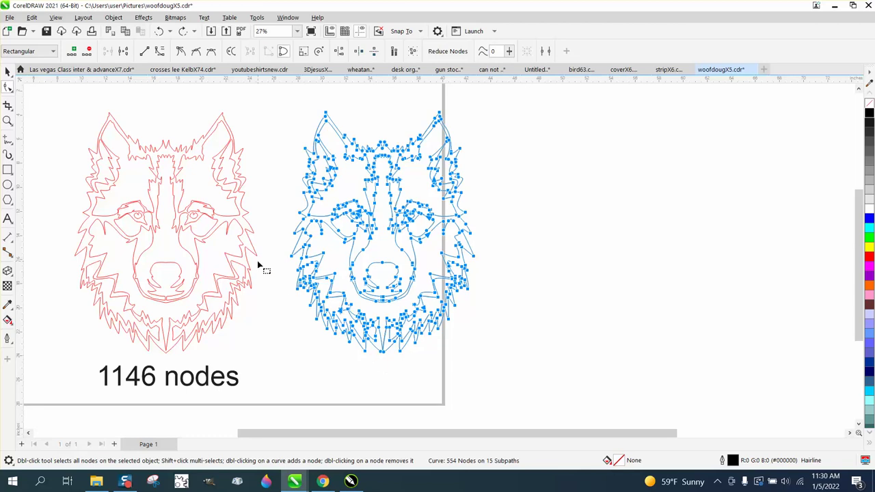
left_click(268, 176)
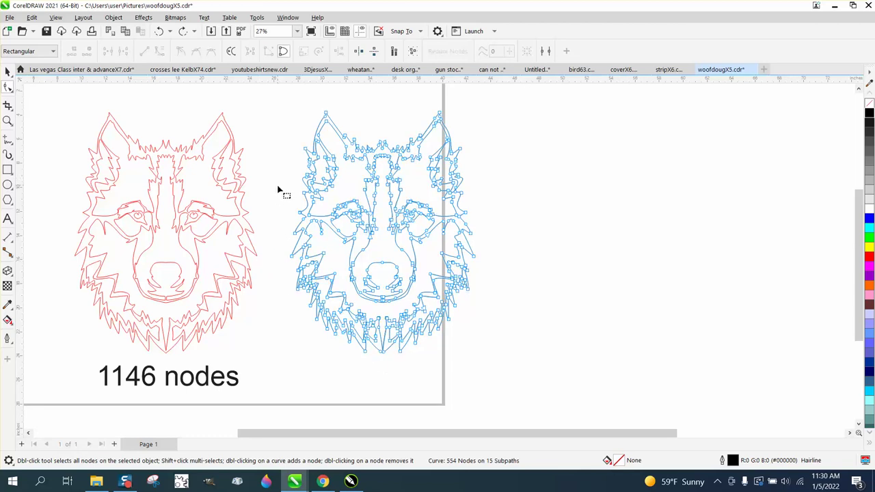